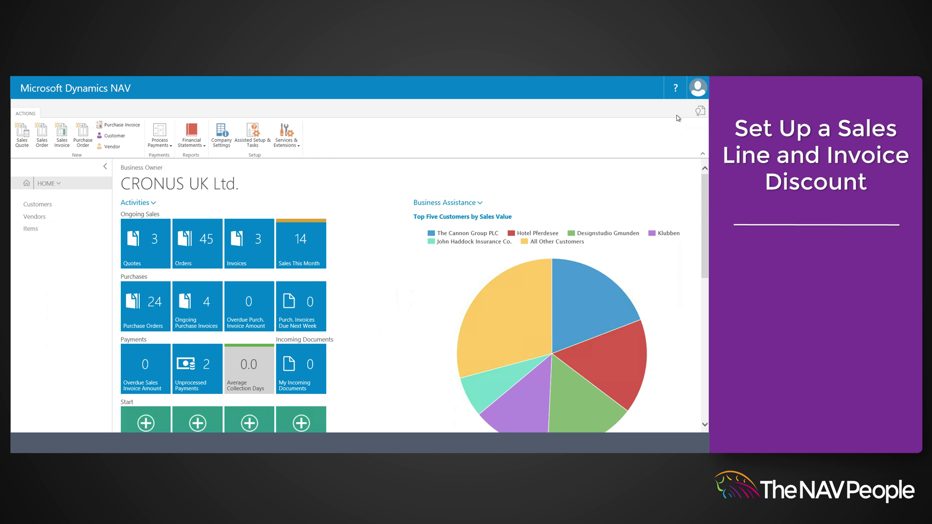
- Search for 'customers' and open 10000 The Cannon Group PLC's card in edit mode, showing the Navigate tab
click(700, 112)
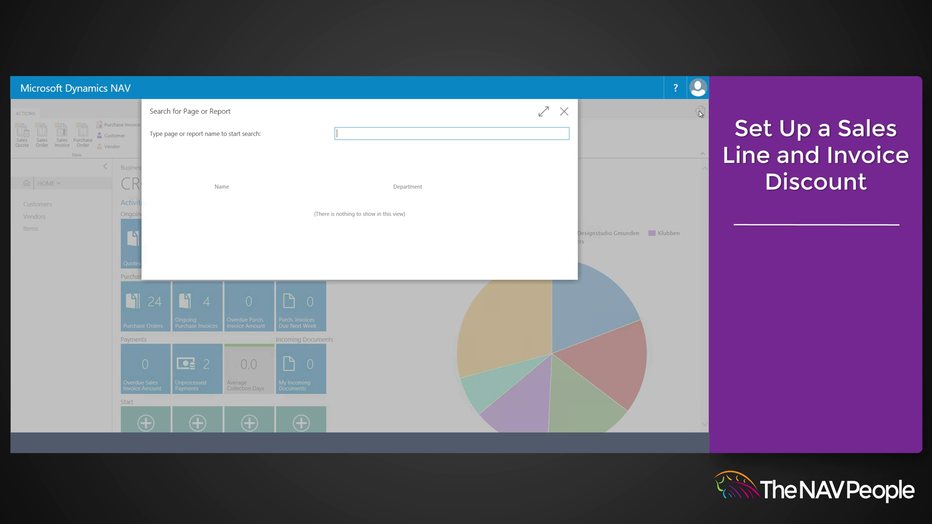
text(customers)
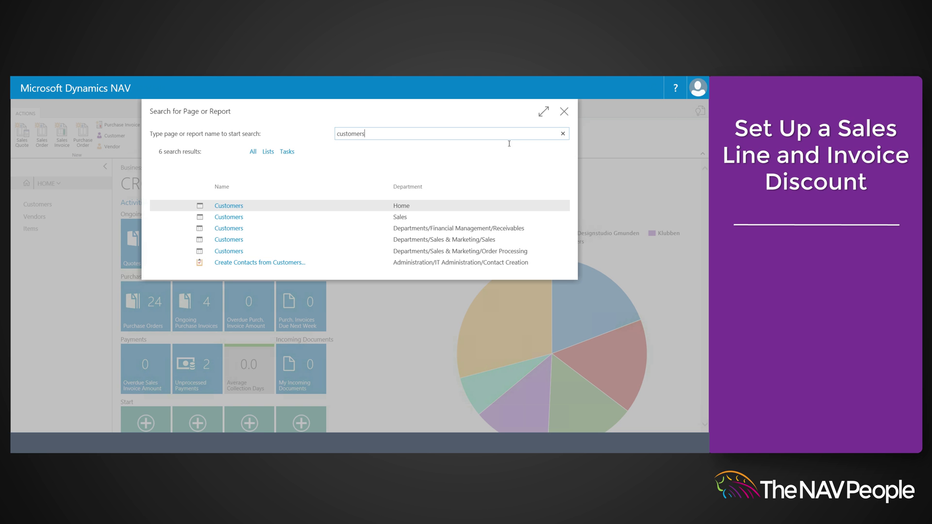
click(229, 206)
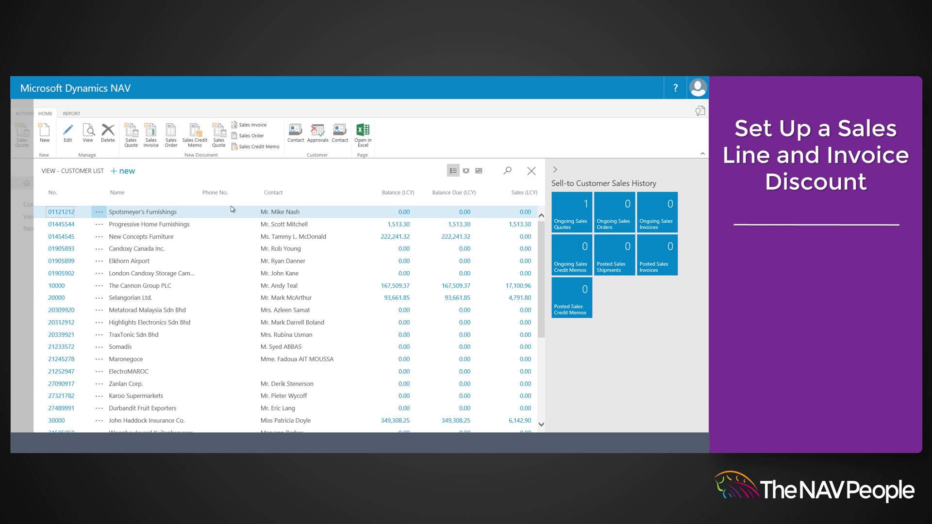
click(173, 287)
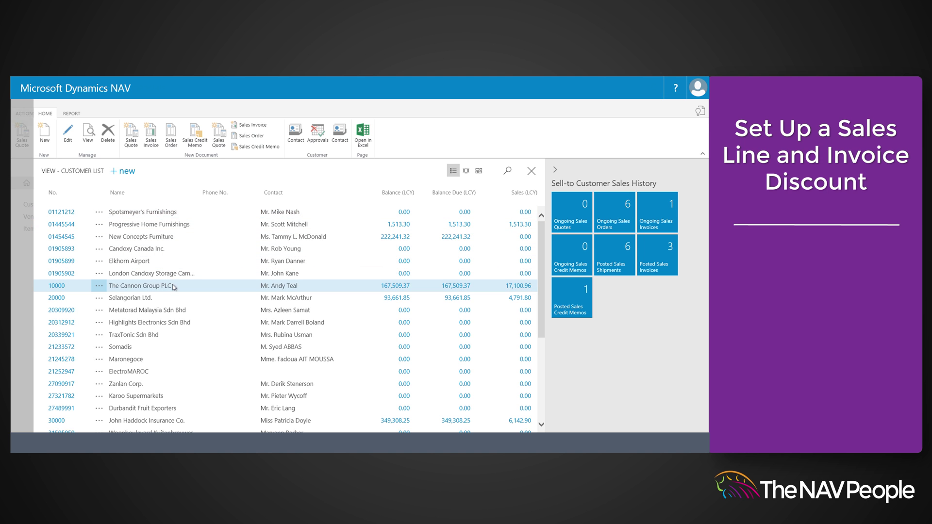
click(70, 140)
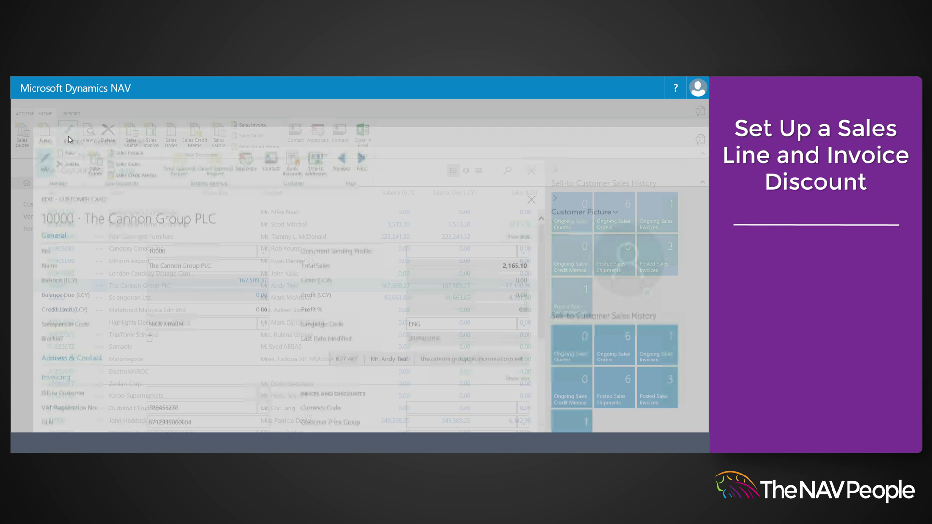
click(104, 113)
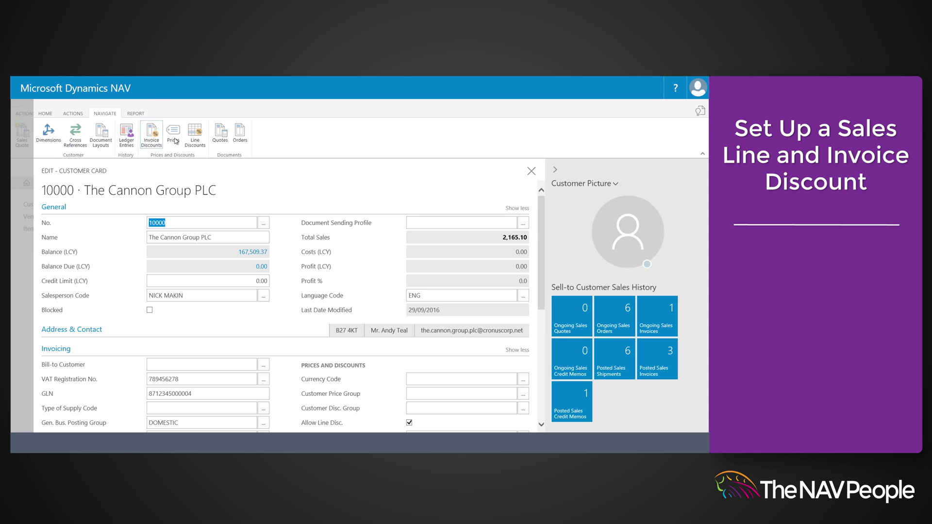
- Add a 5% sales line discount on item 1100 from 50 units, valid today to 31/12/17
click(196, 137)
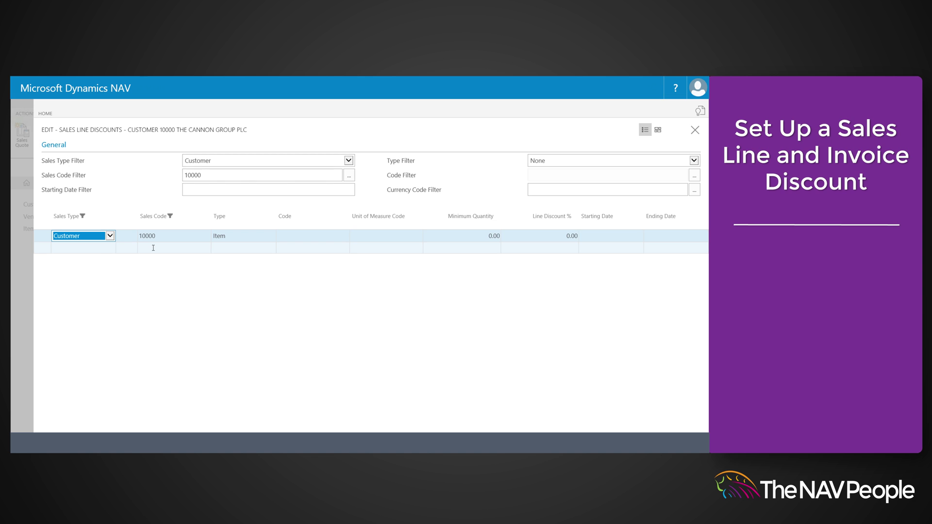
click(301, 236)
click(343, 236)
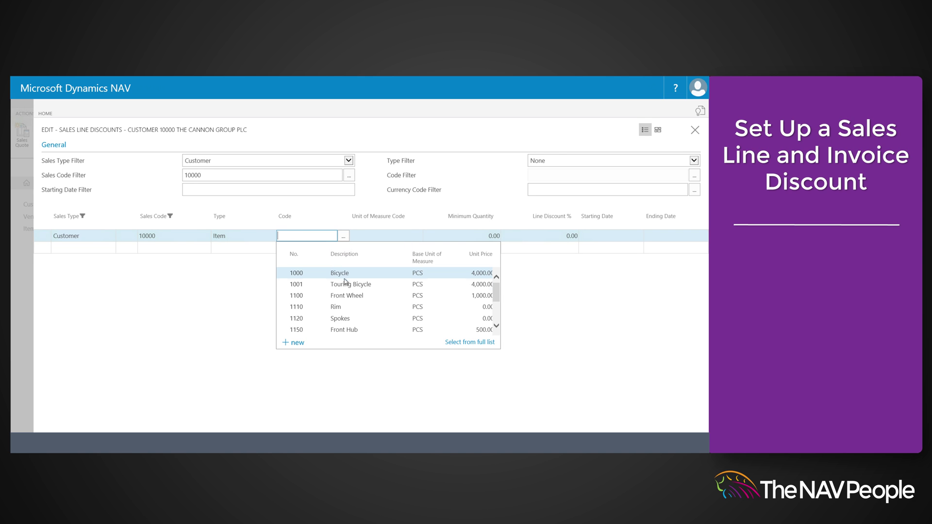
click(343, 296)
key(Tab)
key(Tab)
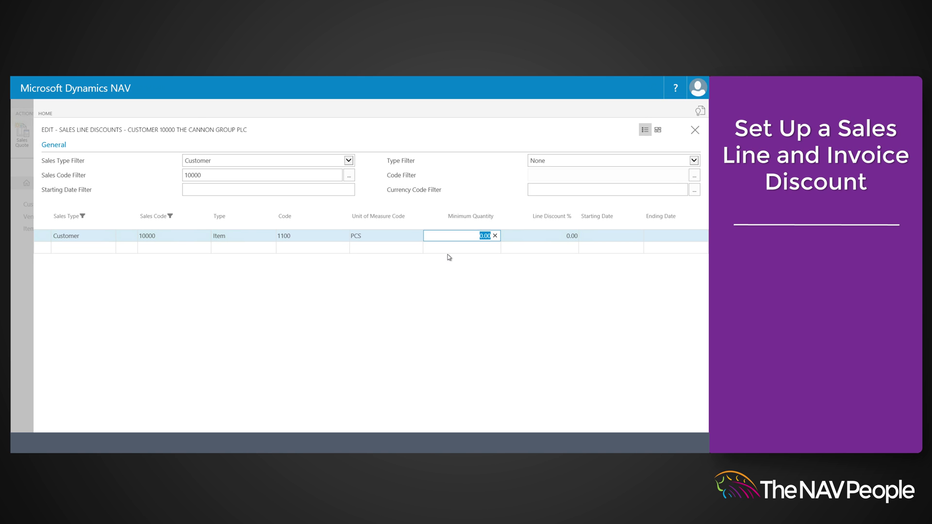
text(50)
key(Tab)
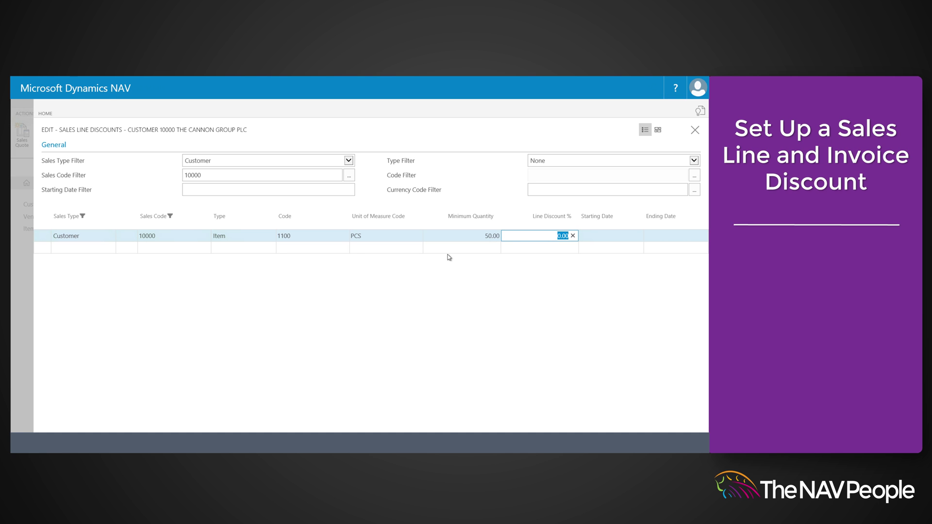
text(5)
key(Tab)
text(t)
key(Tab)
text(31/12/17)
key(Tab)
- Add a 7% line discount on item 1110 from 75 units, valid today to 31/12/17, and close
click(315, 248)
click(344, 250)
click(339, 319)
key(Tab)
text(75)
key(Tab)
text(7)
key(Tab)
text(t)
key(Tab)
text(31/12/17)
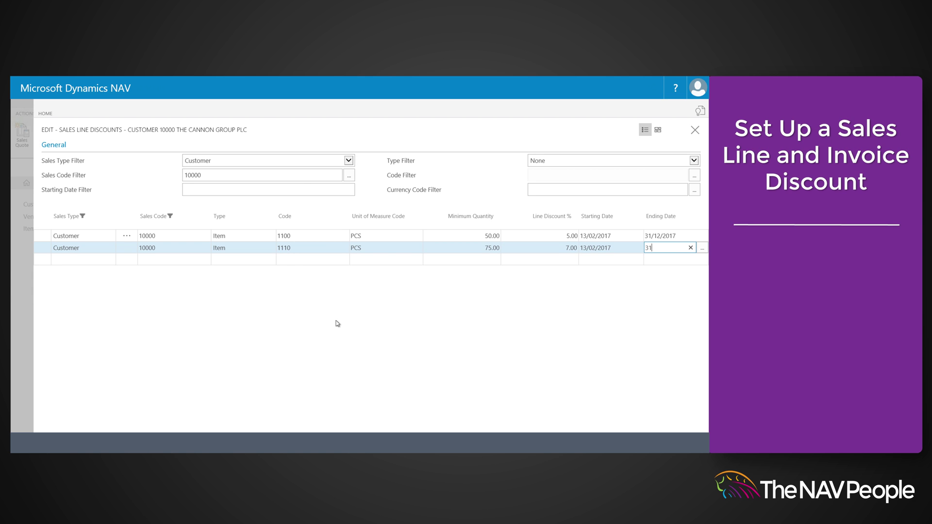
key(Tab)
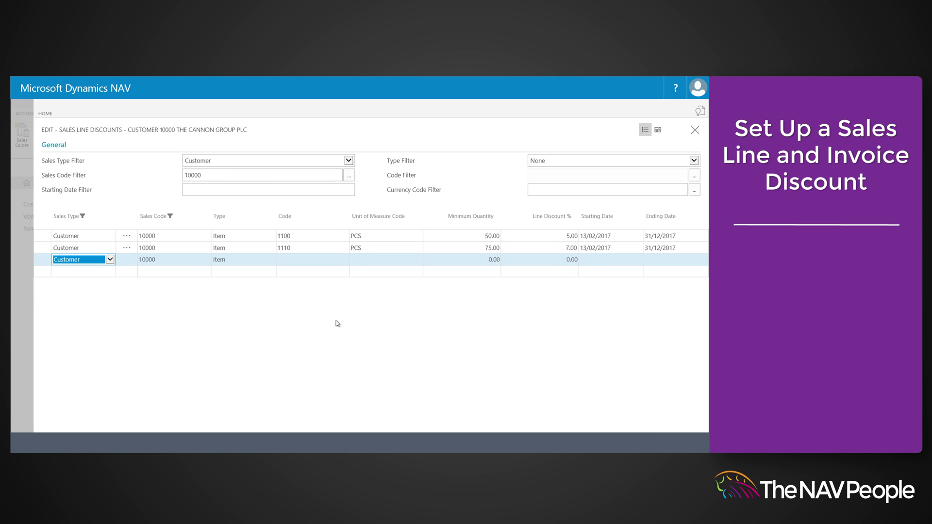
click(243, 249)
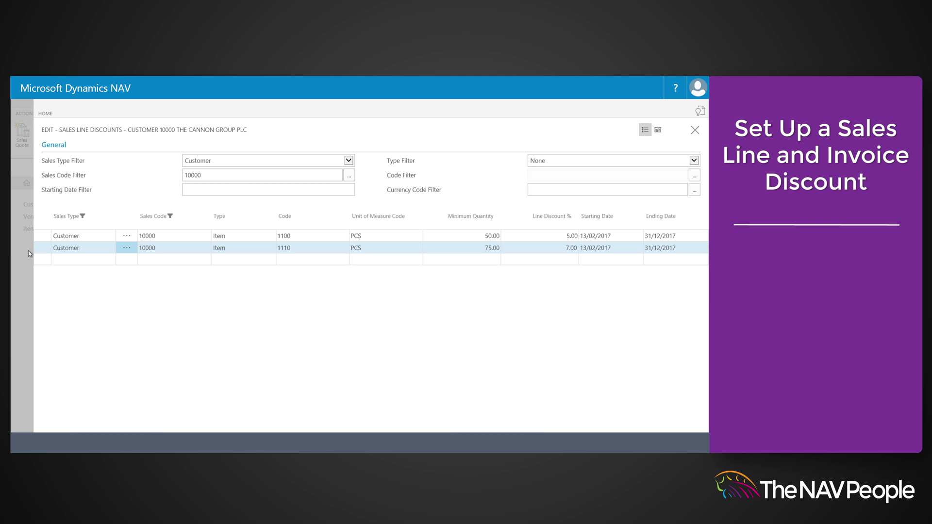
key(Escape)
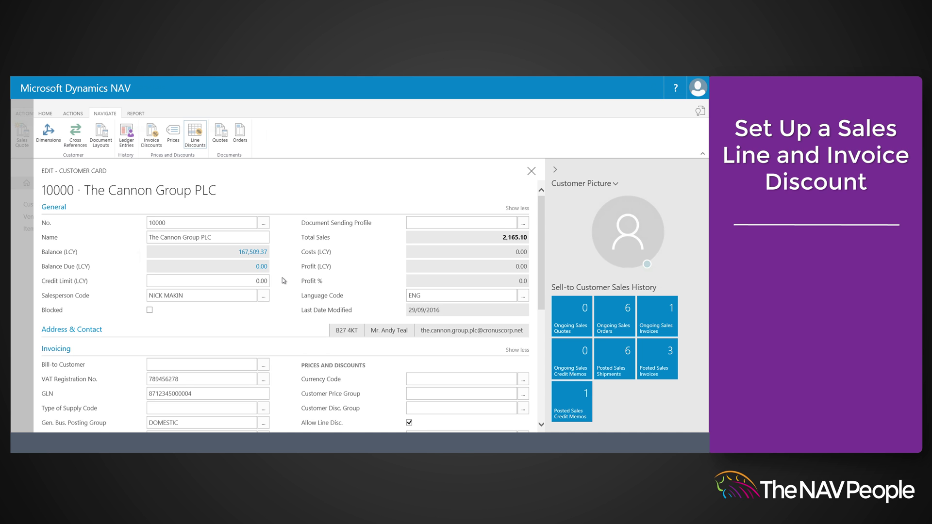
scroll(283, 280, down, 3)
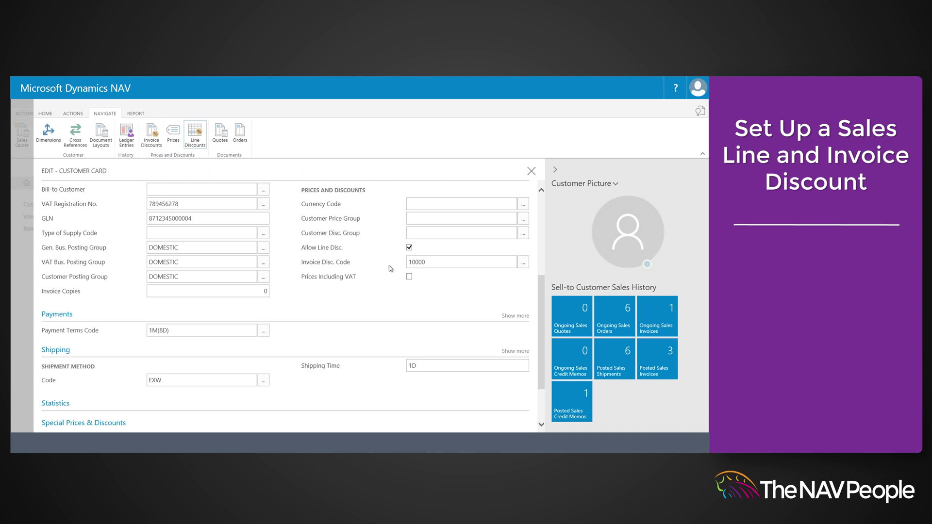
click(431, 263)
click(523, 262)
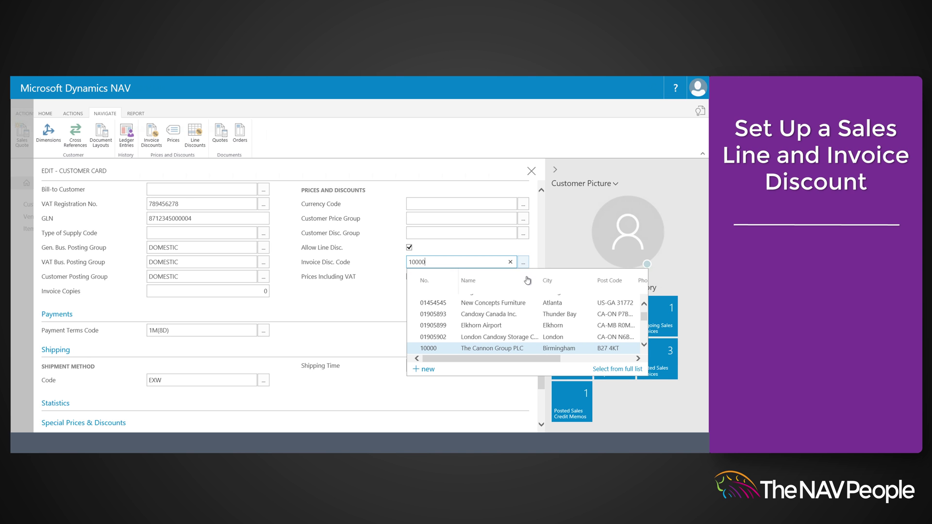
click(527, 348)
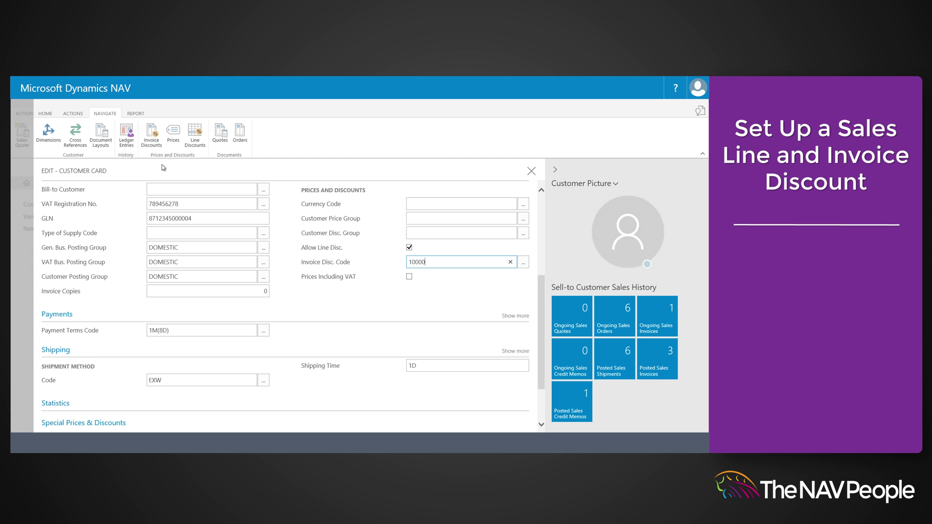
- Add a USD invoice discount of 5% from a minimum amount of 500
click(157, 143)
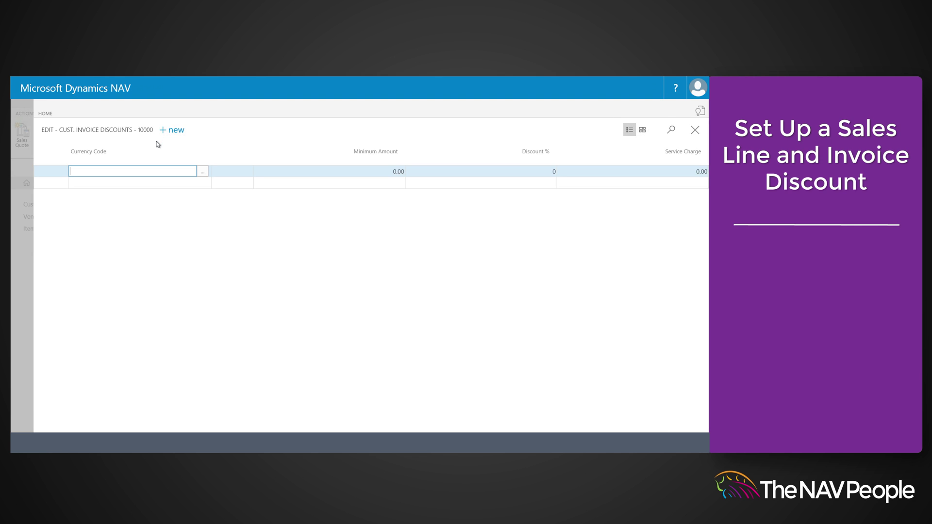
text(SD)
key(Tab)
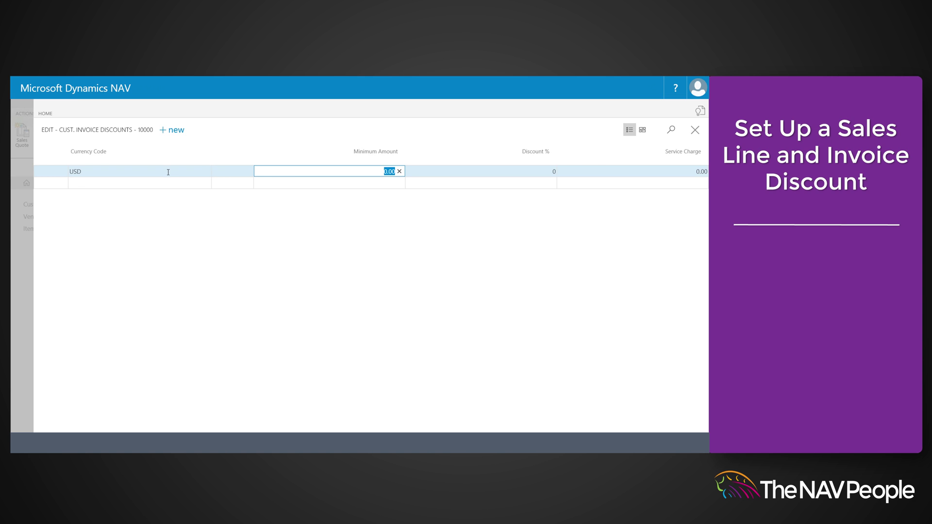
text(500)
key(Tab)
text(5)
key(Down)
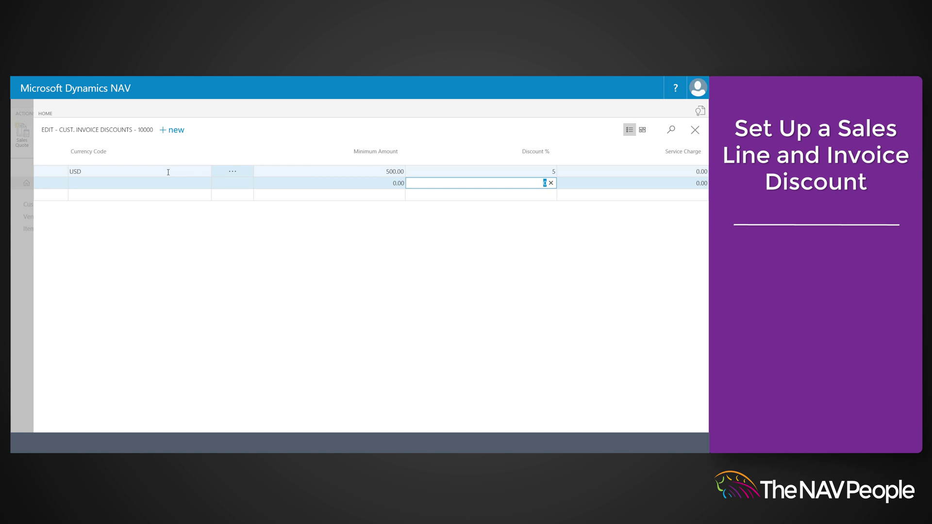
- Add a EUR invoice discount of 6% from a minimum amount of 600, then close the page
click(163, 182)
text(EUR)
key(Tab)
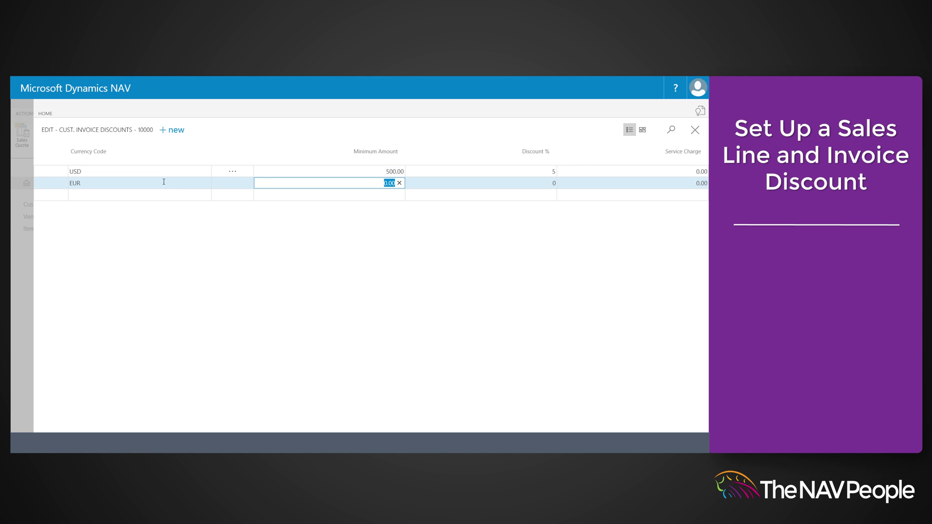
text(600)
key(Tab)
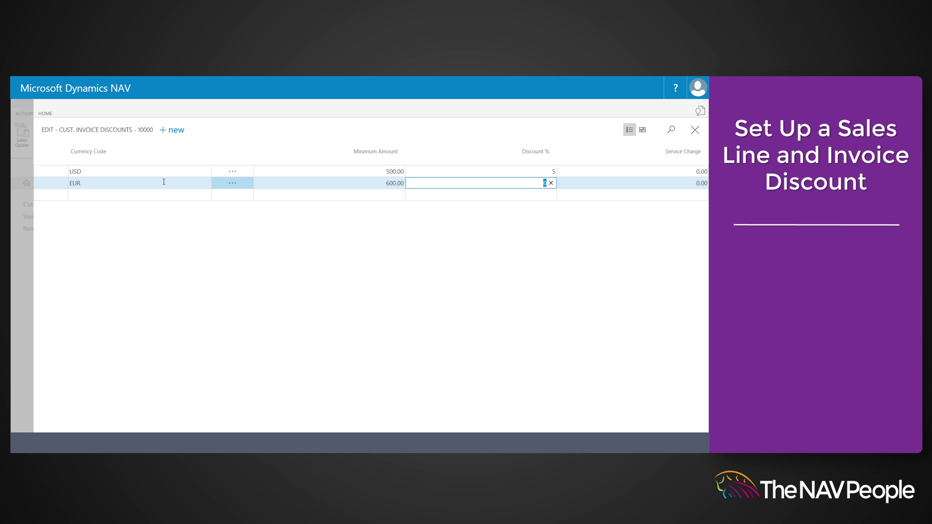
text(6)
key(Tab)
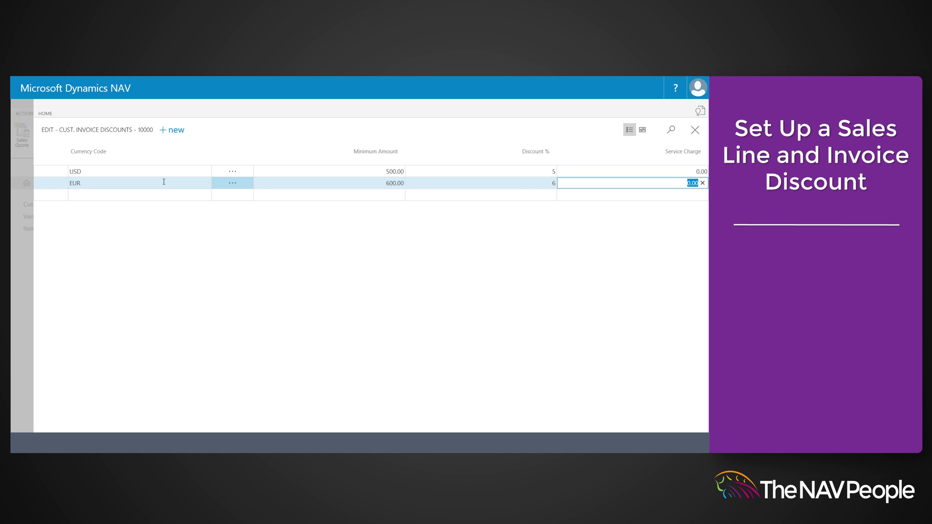
key(Escape)
key(Escape)
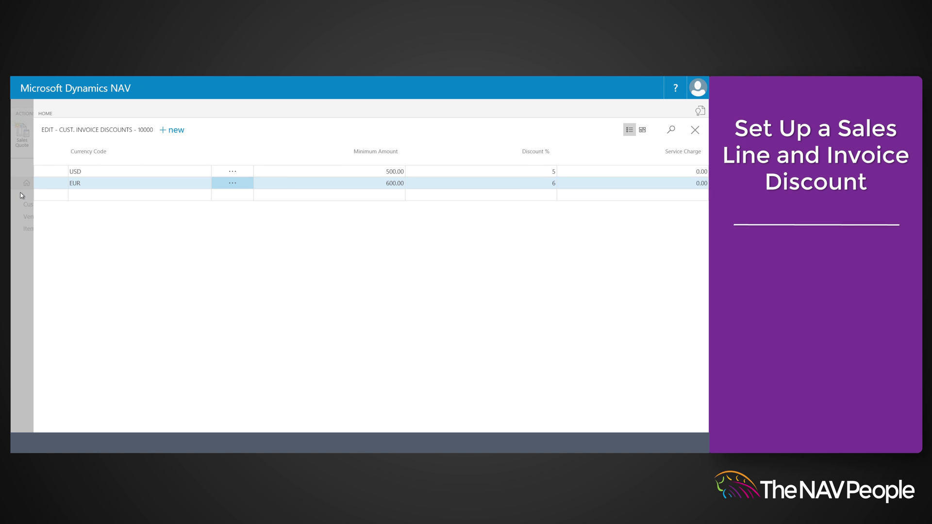
- Close The Cannon Group PLC's card and open customer 01121212 Spotsmeyer's Furnishings for editing
key(Escape)
click(127, 214)
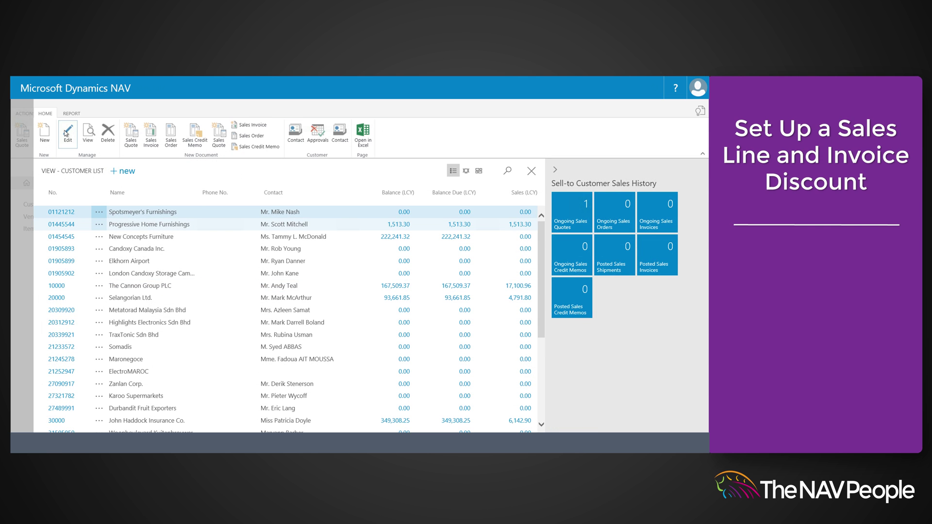
click(68, 132)
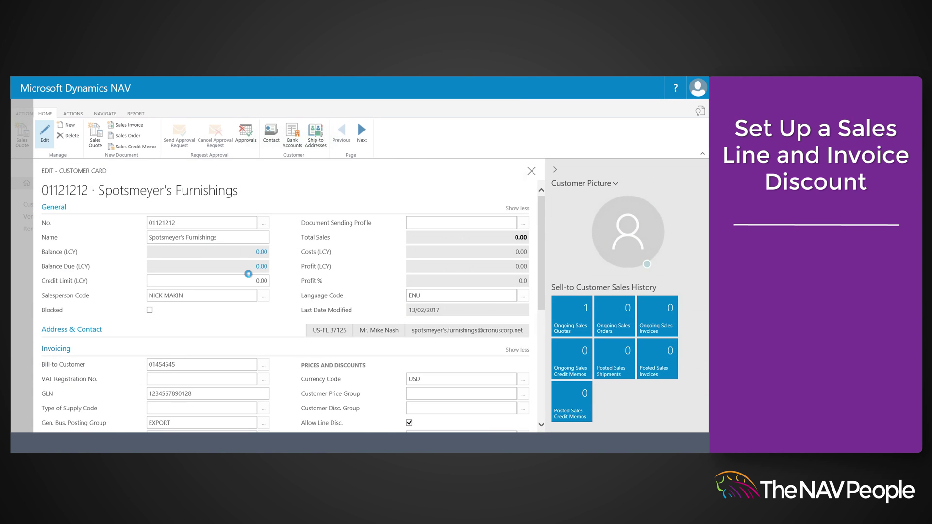
- Bring up the Invoice Disc. Code customer choices and scroll toward customer 10000
scroll(282, 303, down, 3)
click(523, 337)
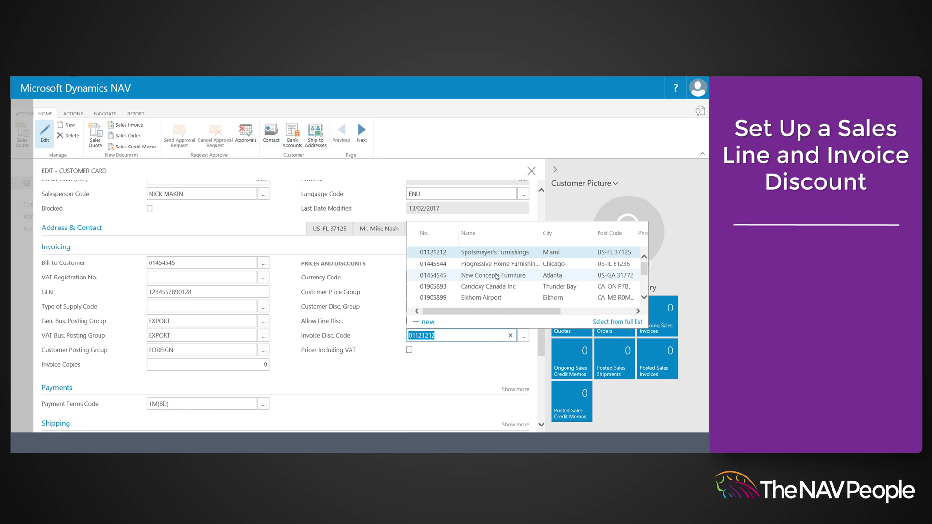
scroll(496, 276, down, 1)
scroll(496, 277, down, 1)
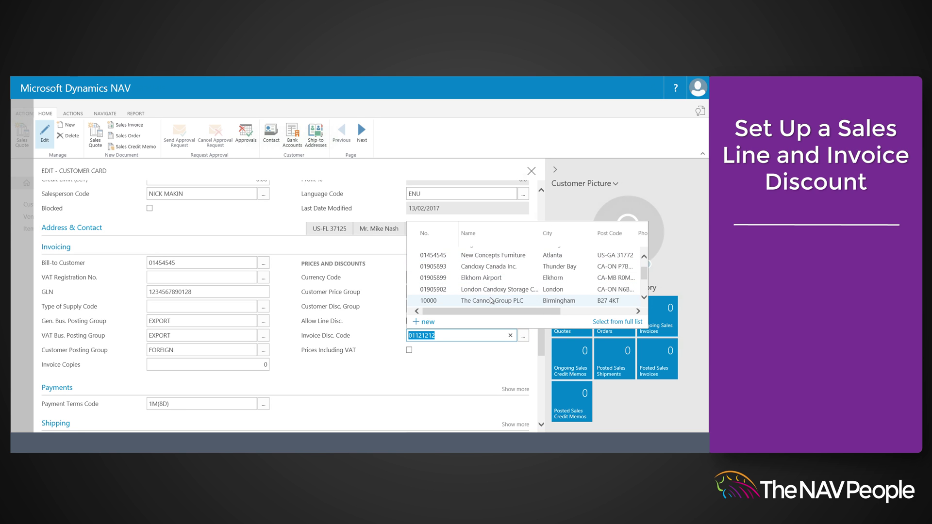